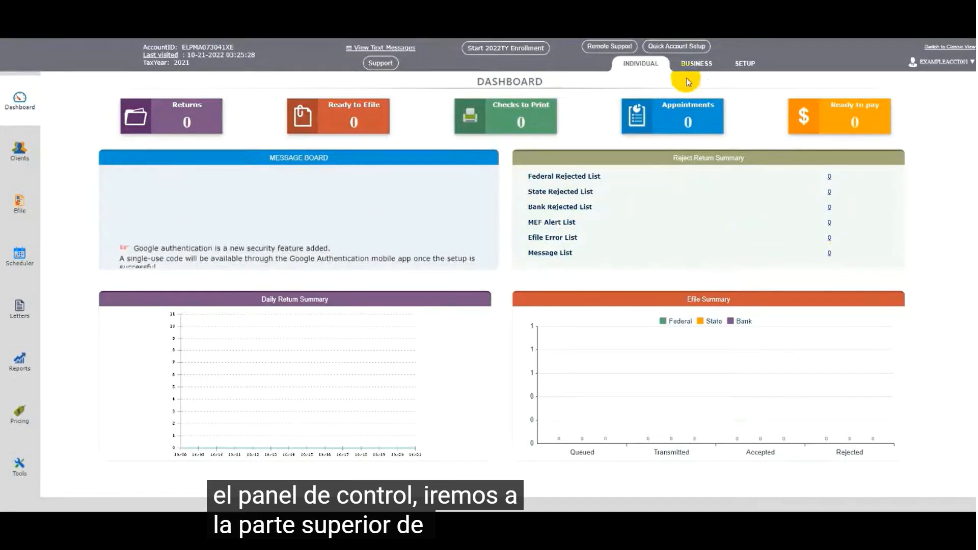
# Open the quick account setup, edit the admin preparer's record, and save the preparer information.
pyautogui.click(677, 49)
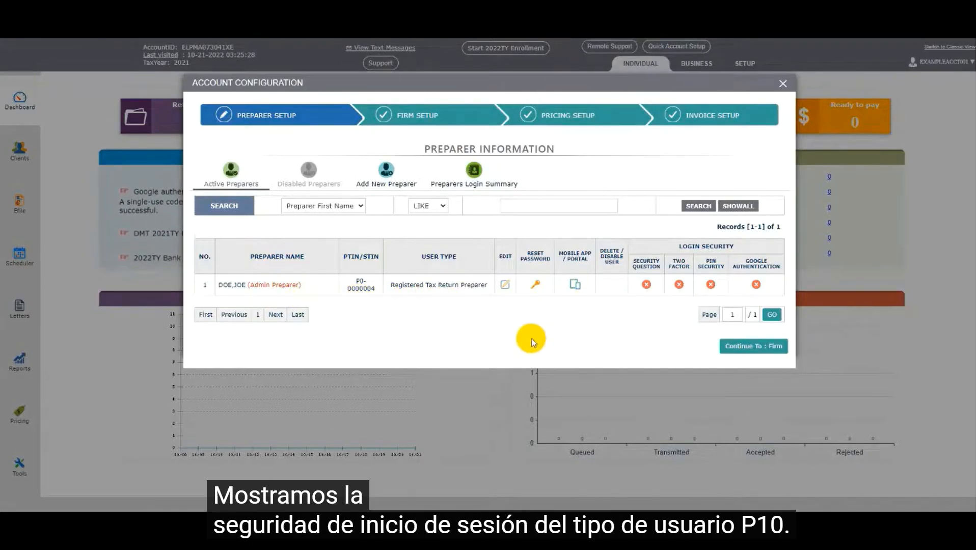
pyautogui.click(504, 287)
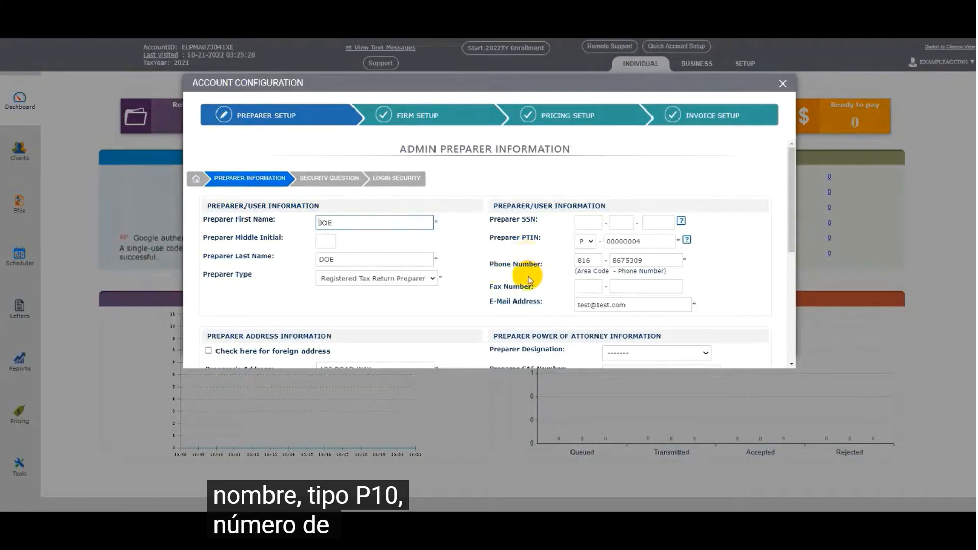
pyautogui.scroll(-1, 528, 275)
pyautogui.scroll(-1, 528, 277)
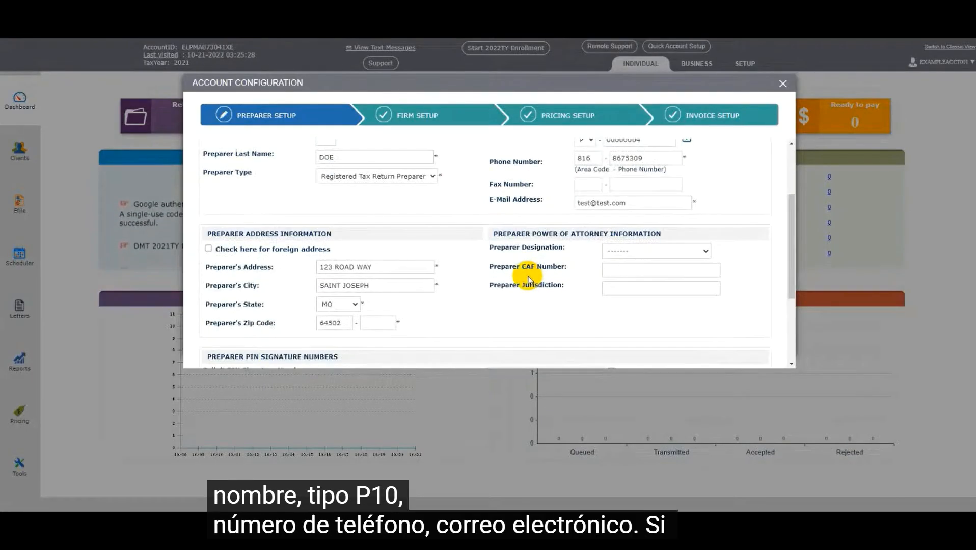
pyautogui.scroll(-1, 528, 279)
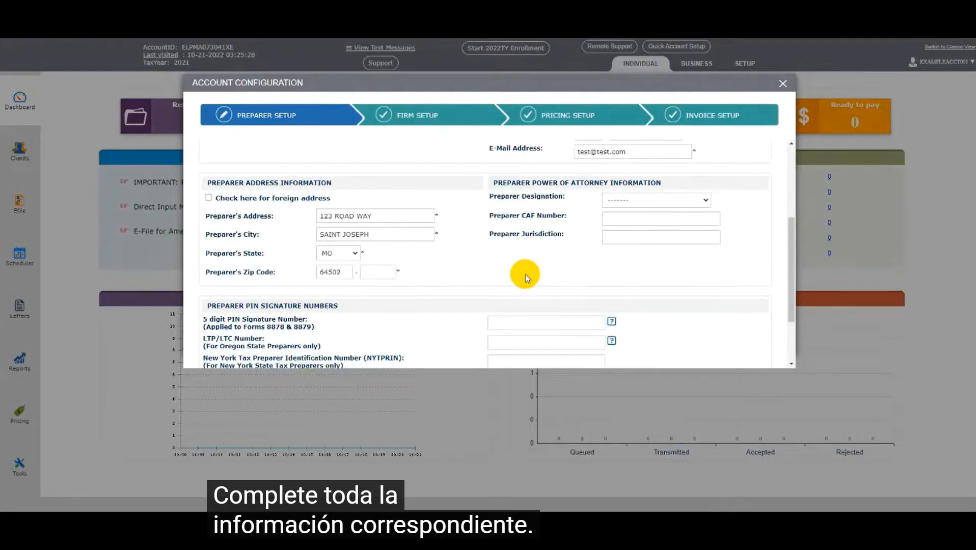
pyautogui.scroll(-1, 525, 274)
pyautogui.scroll(-1, 524, 274)
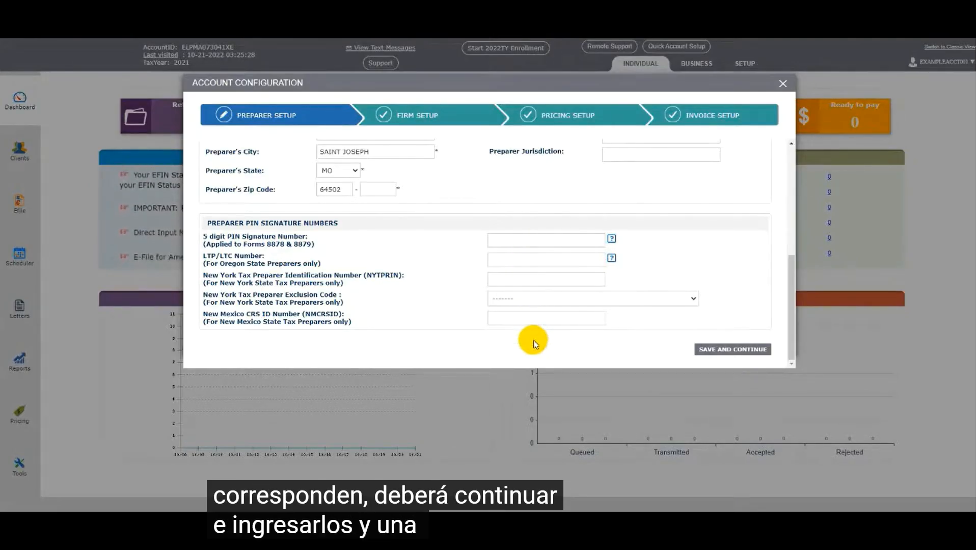
pyautogui.click(705, 352)
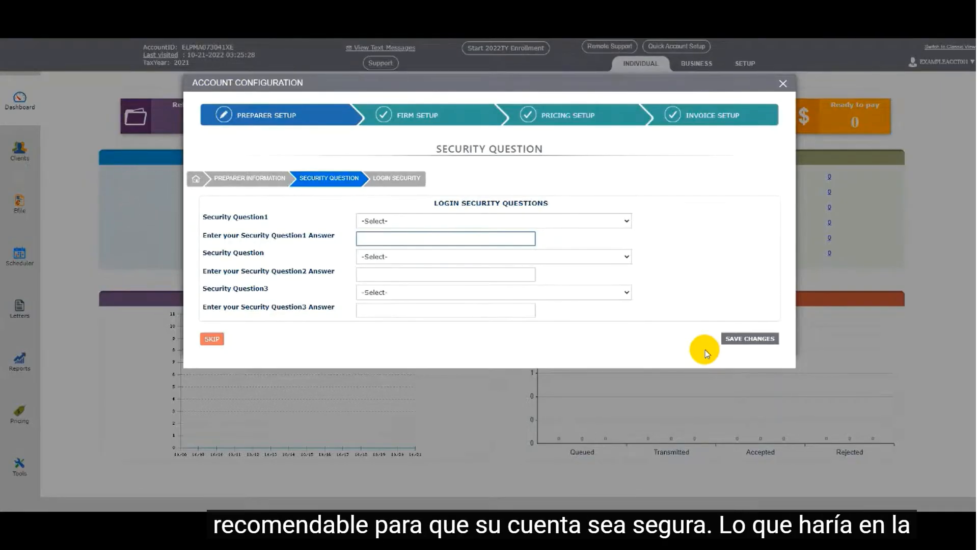
# Choose and answer security questions on childhood nickname, kindergarten teacher's last name and favorite childhood place, and save the changes.
pyautogui.click(627, 222)
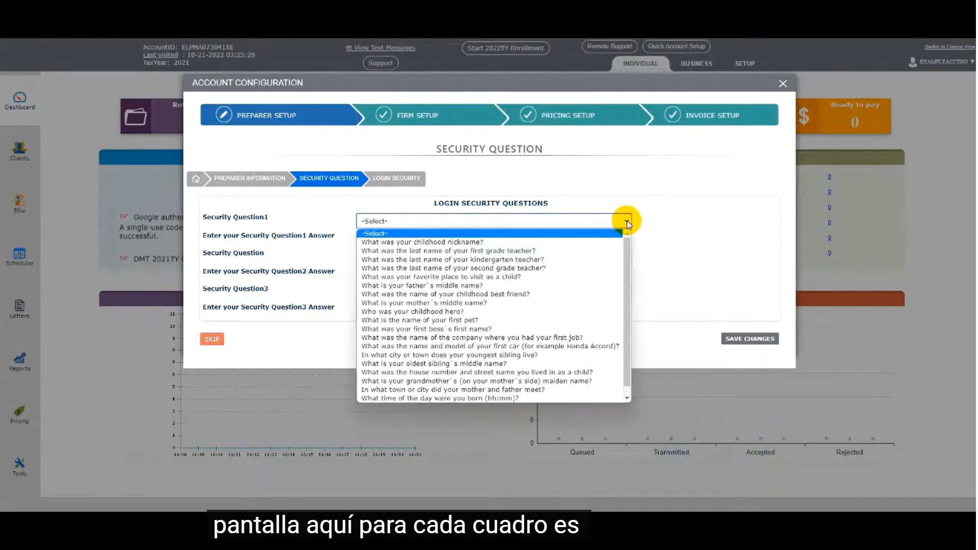
pyautogui.click(672, 225)
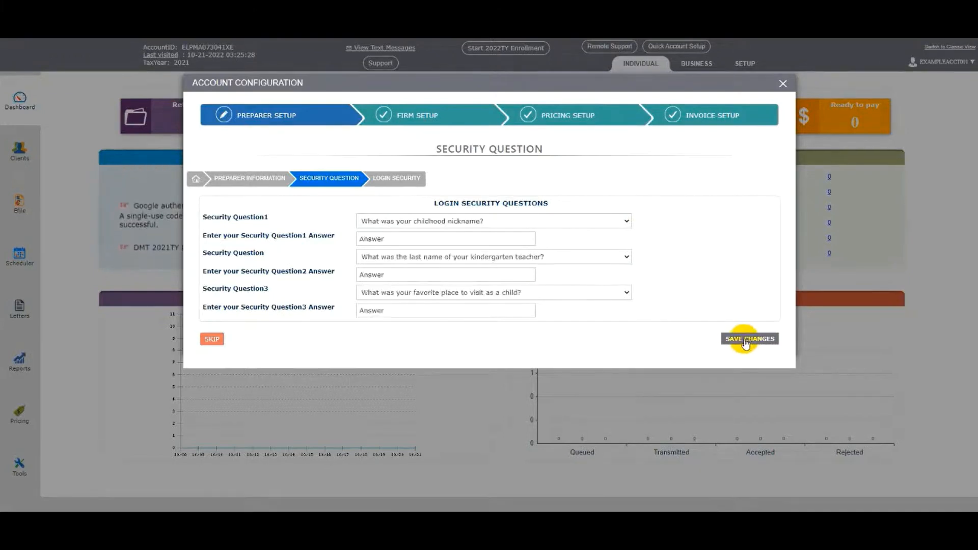
pyautogui.click(745, 340)
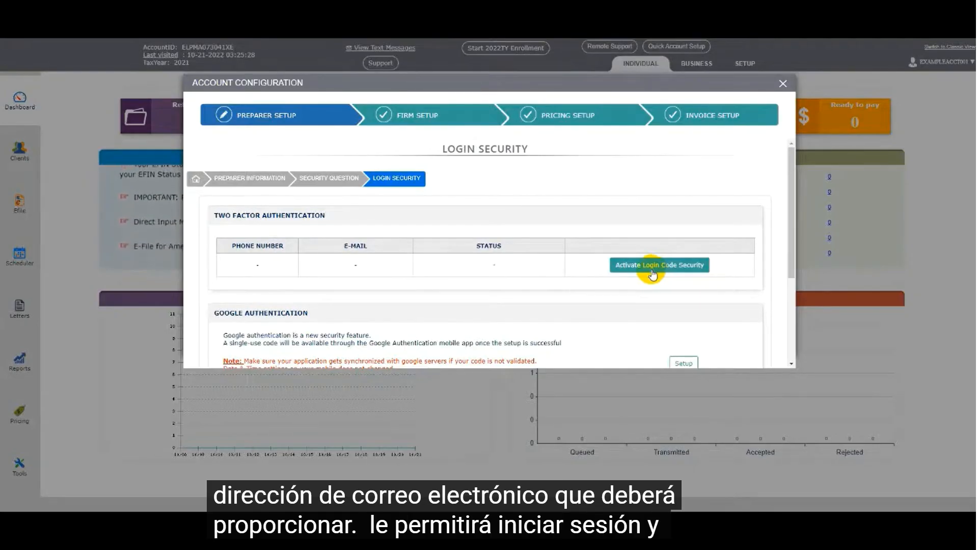
# Review the two-factor, Google authentication and security PIN options, and complete the preparer setup.
pyautogui.scroll(-1, 653, 275)
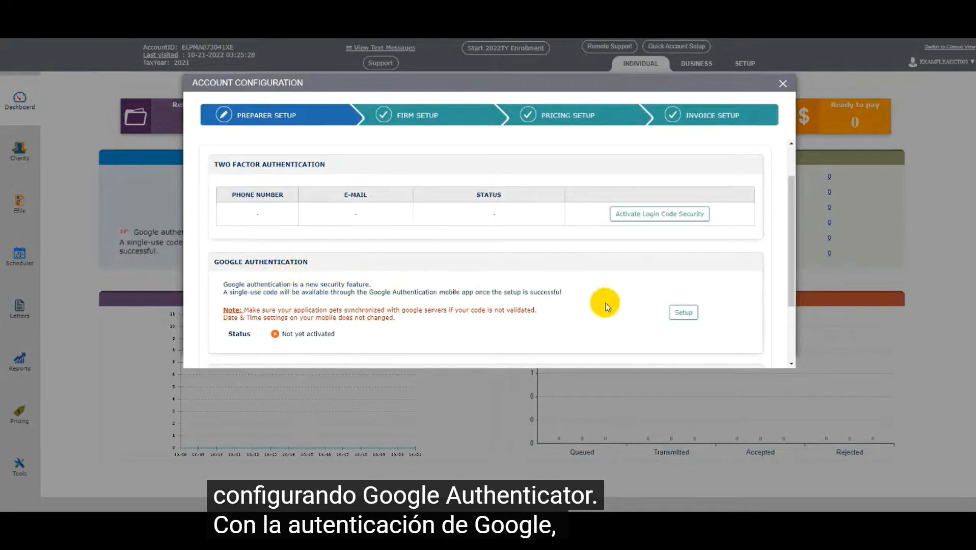
pyautogui.scroll(-1, 662, 308)
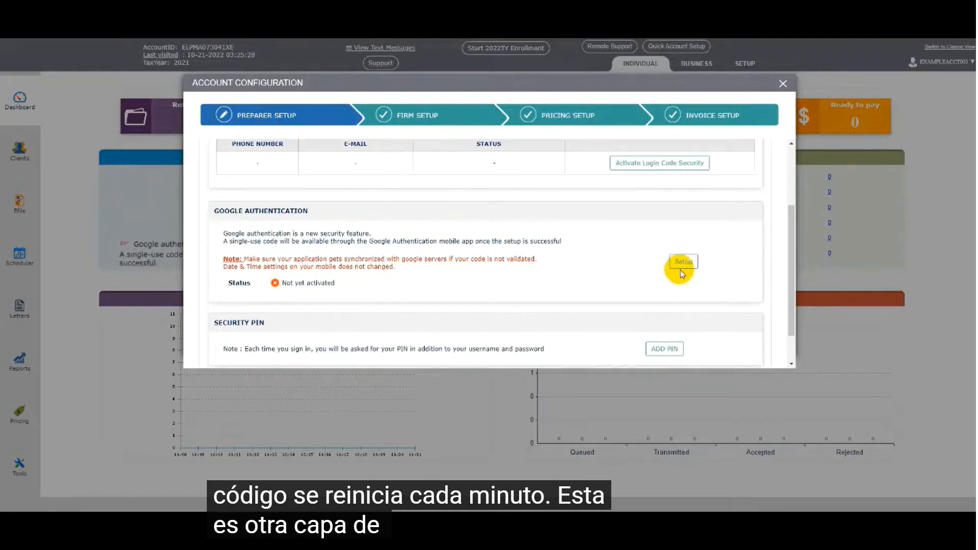
pyautogui.scroll(-2, 681, 274)
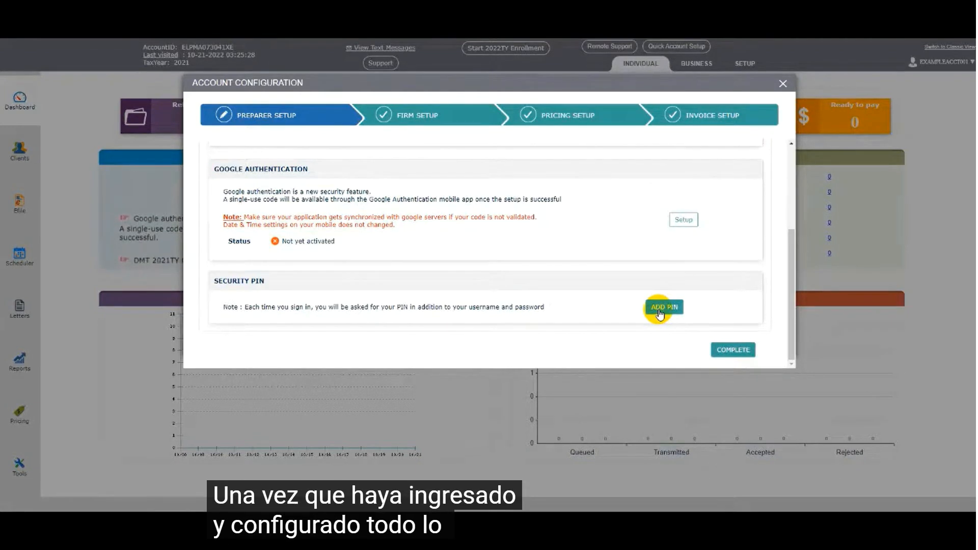
pyautogui.click(726, 352)
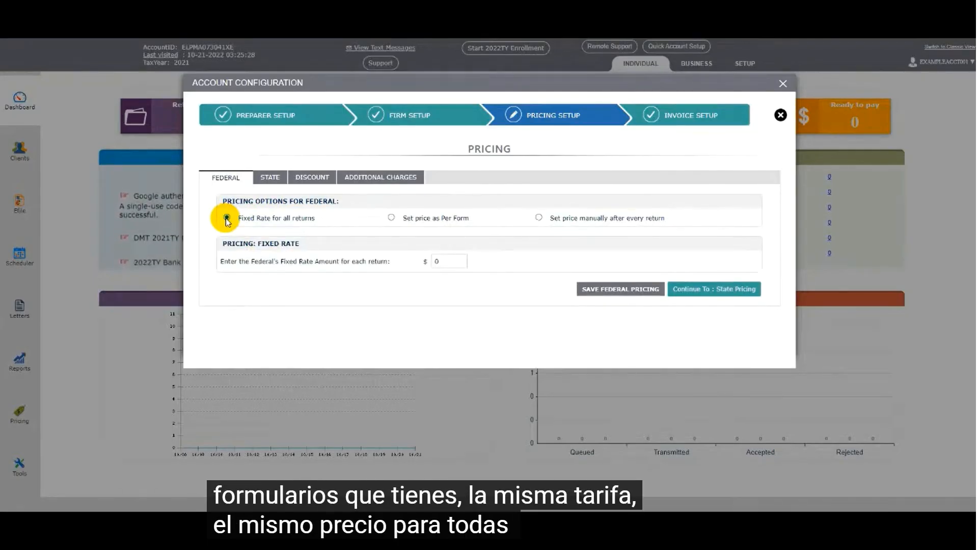
# Examine the federal per-form pricing rates across the main forms, schedules, others, work sheets and all forms.
pyautogui.click(393, 218)
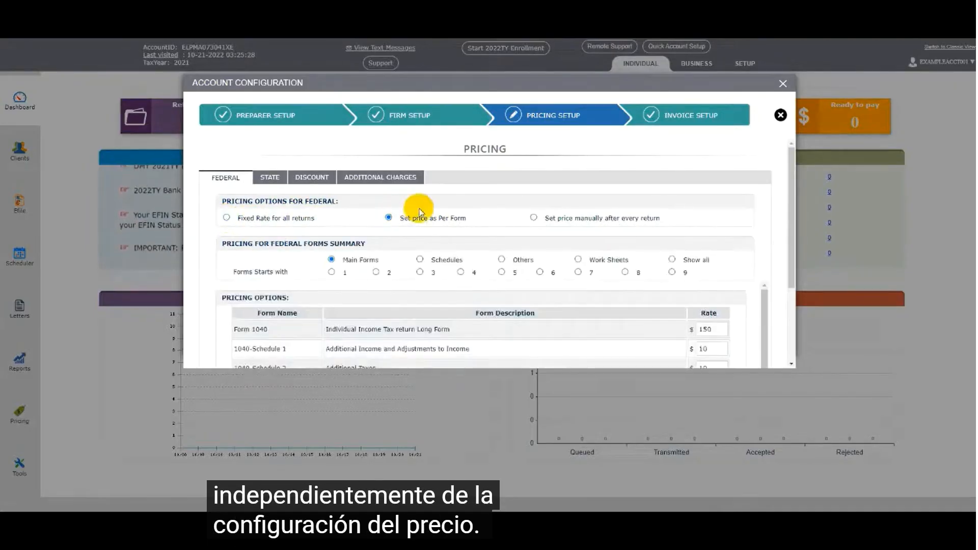
pyautogui.scroll(-3, 421, 203)
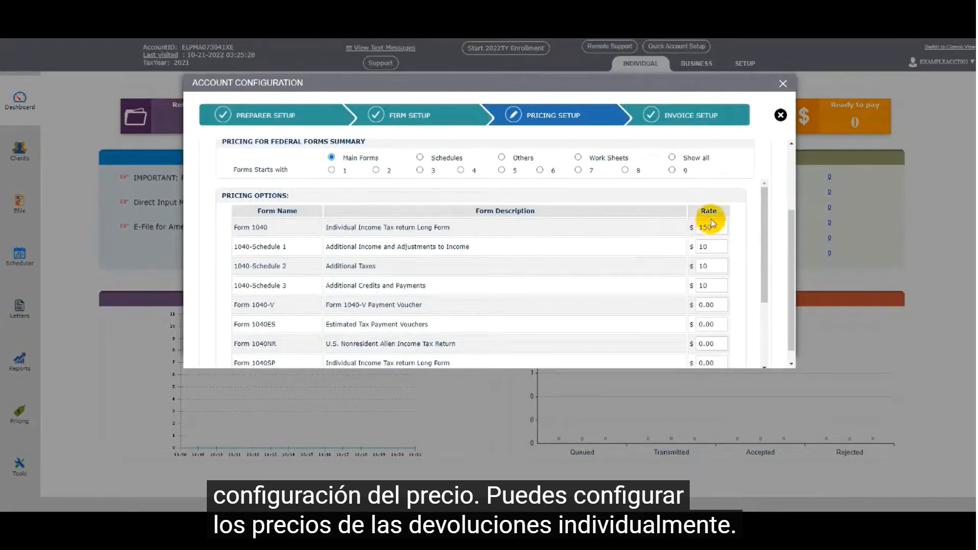
pyautogui.moveTo(760, 236); pyautogui.dragTo(756, 207)
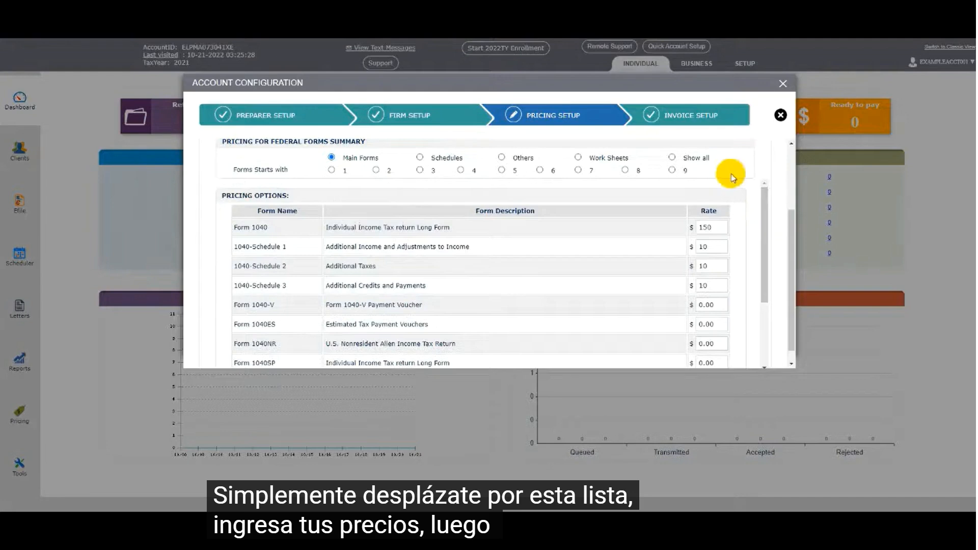
pyautogui.click(420, 158)
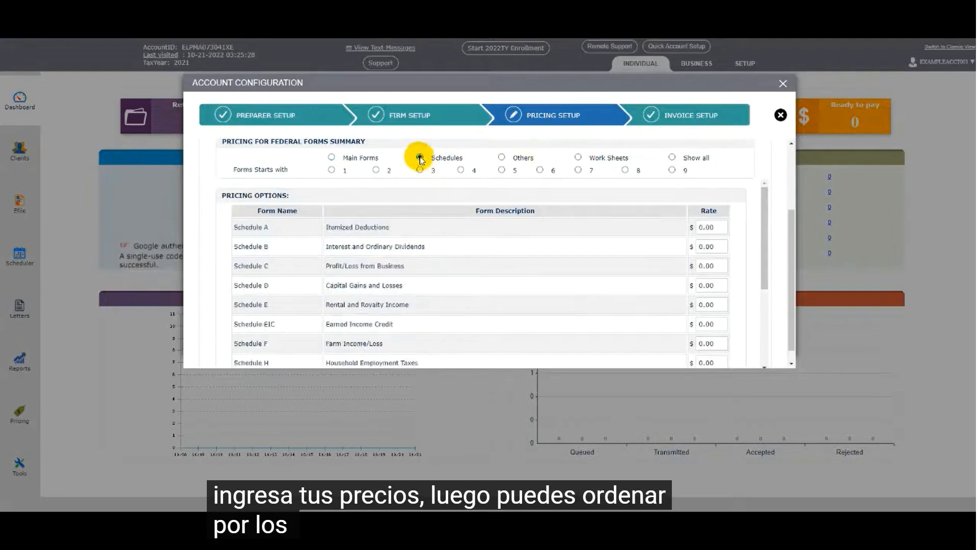
pyautogui.click(501, 158)
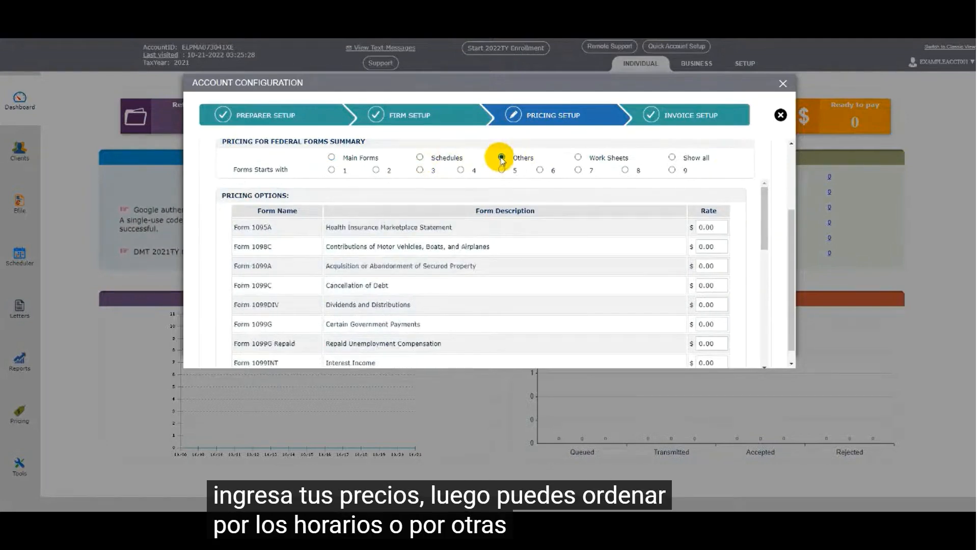
pyautogui.click(579, 156)
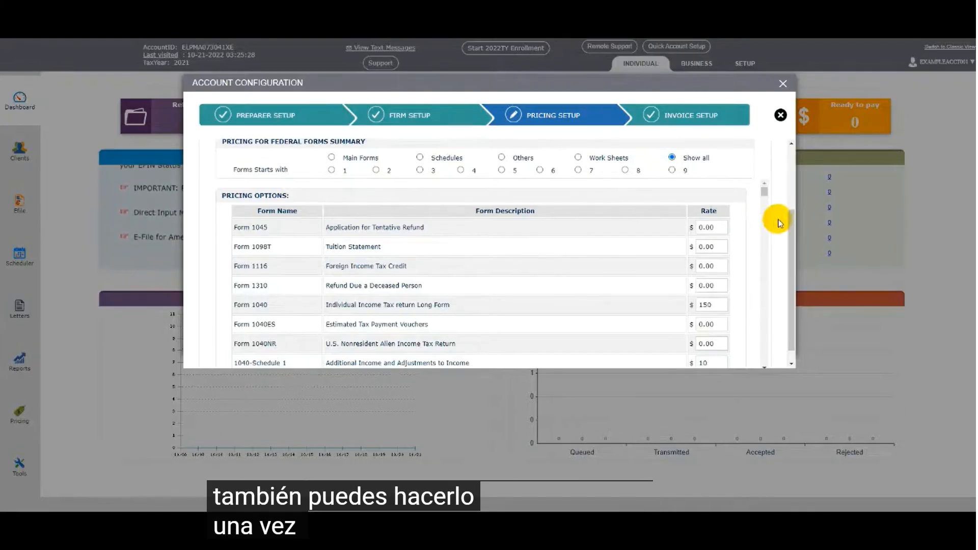
pyautogui.scroll(-1, 779, 220)
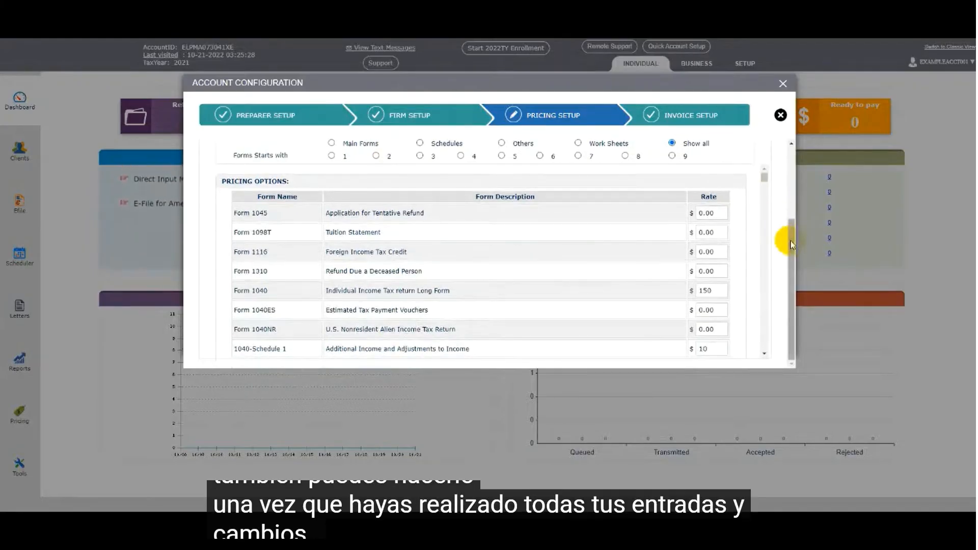
pyautogui.scroll(-5, 773, 265)
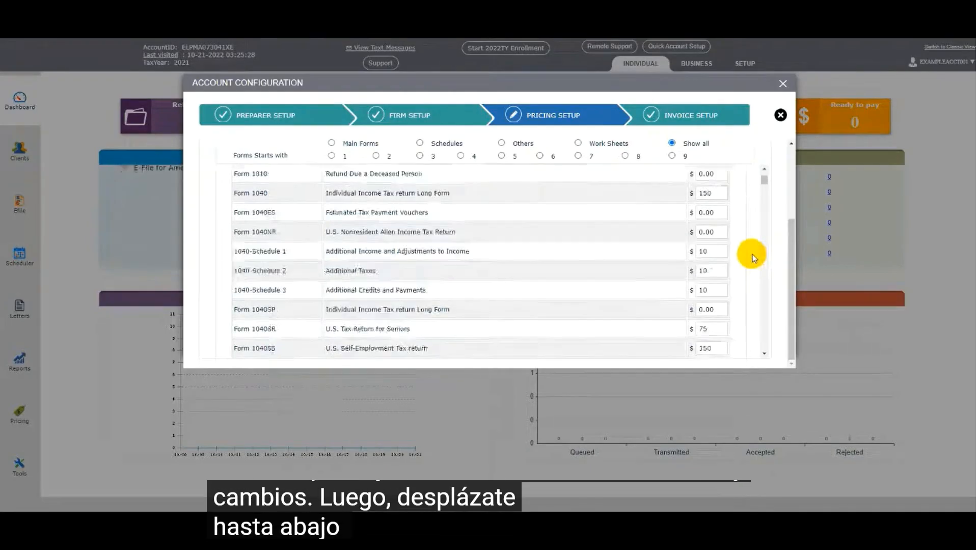
pyautogui.moveTo(766, 187); pyautogui.dragTo(775, 161)
pyautogui.scroll(2, 773, 159)
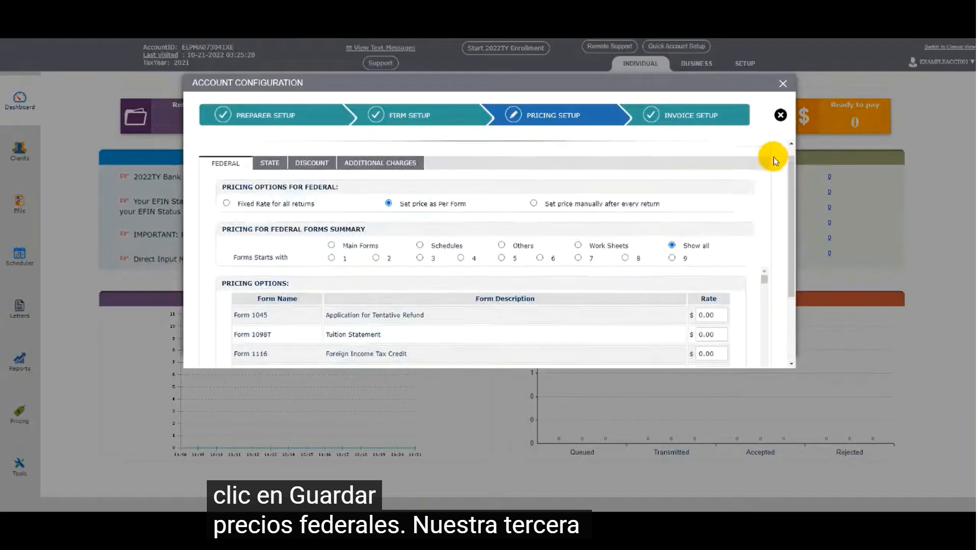
# Set federal pricing to be set manually after every return, save it, and continue to state pricing.
pyautogui.click(533, 205)
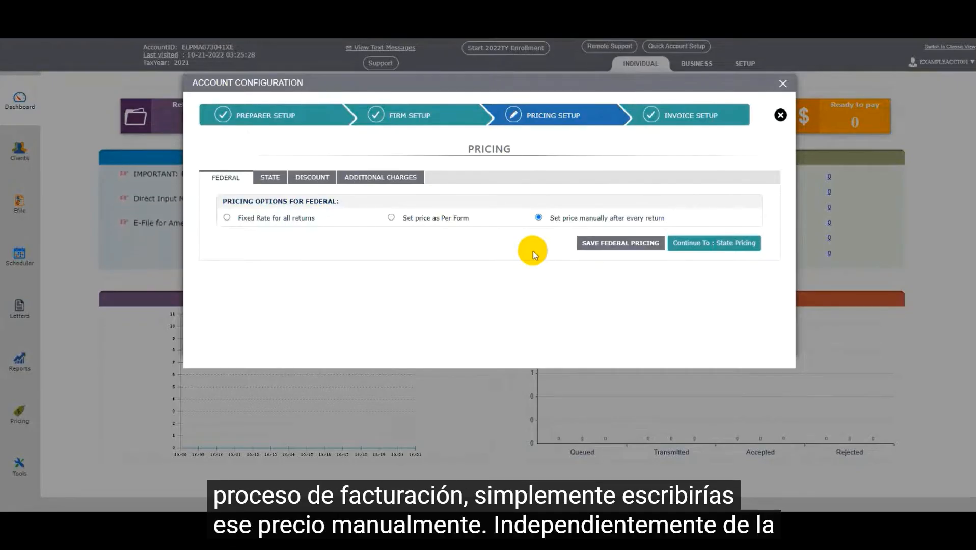
pyautogui.click(594, 244)
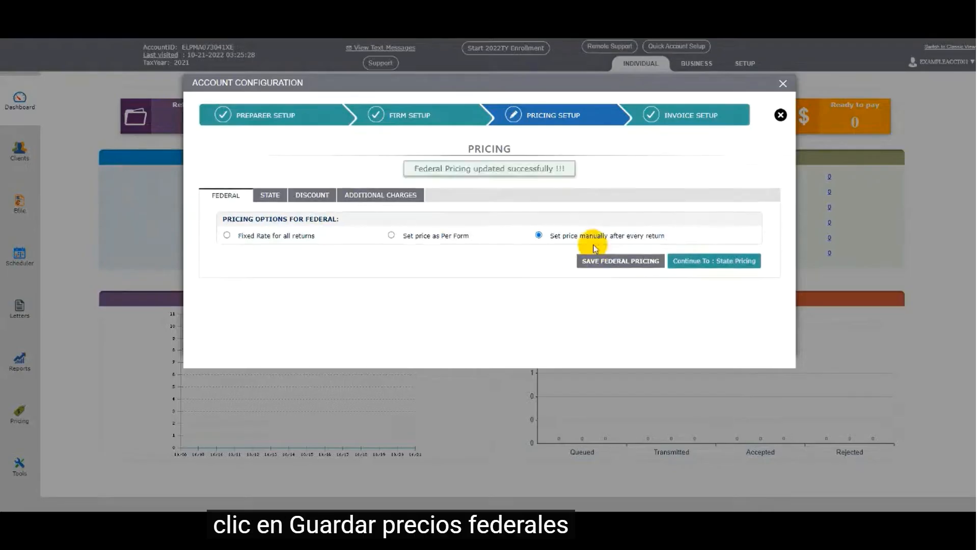
pyautogui.click(688, 262)
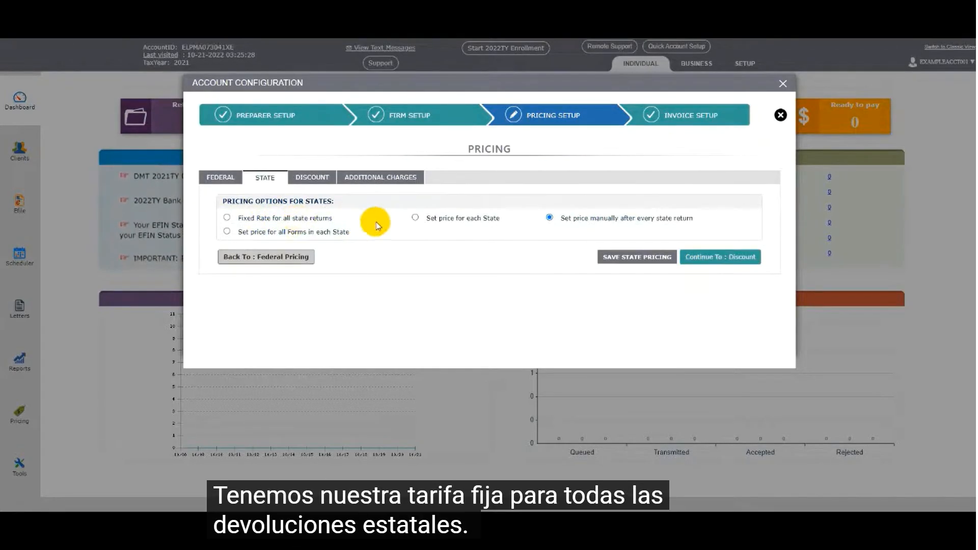
# Examine the state pricing options for a price per state and for all forms in Alabama.
pyautogui.click(414, 218)
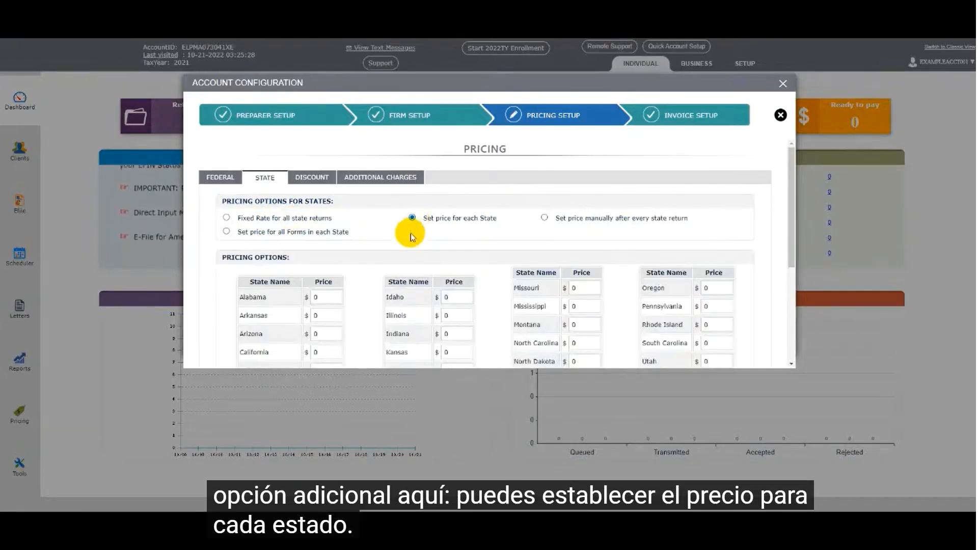
pyautogui.scroll(-1, 466, 256)
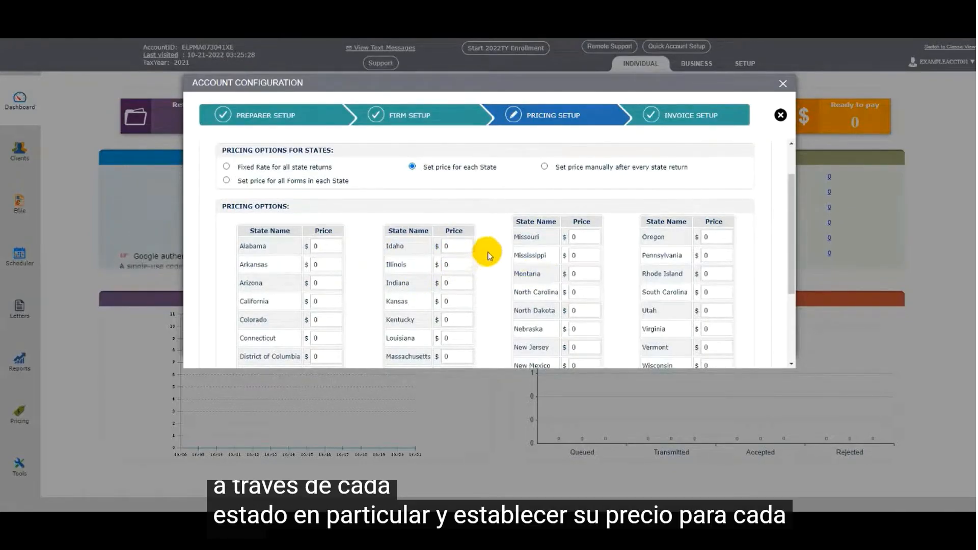
pyautogui.click(226, 181)
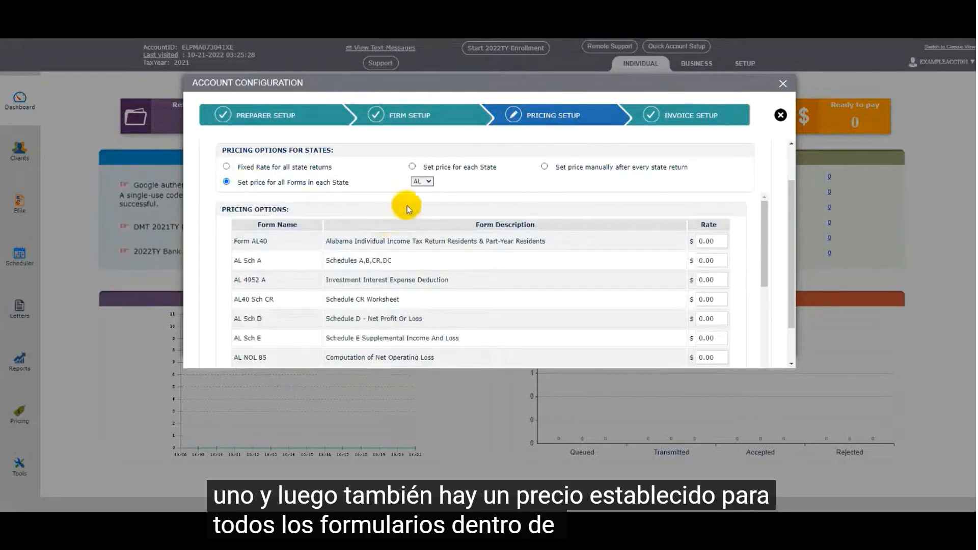
pyautogui.click(427, 183)
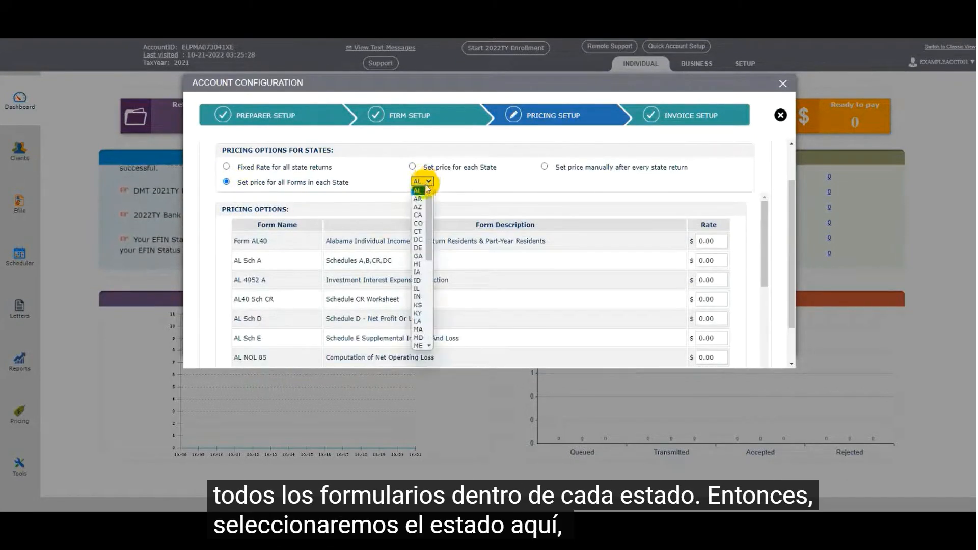
pyautogui.click(417, 190)
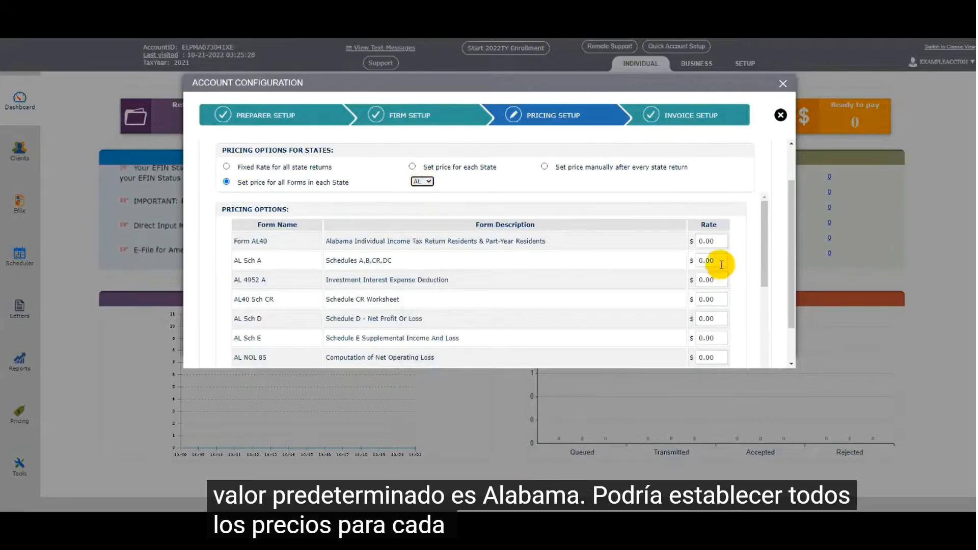
pyautogui.click(422, 181)
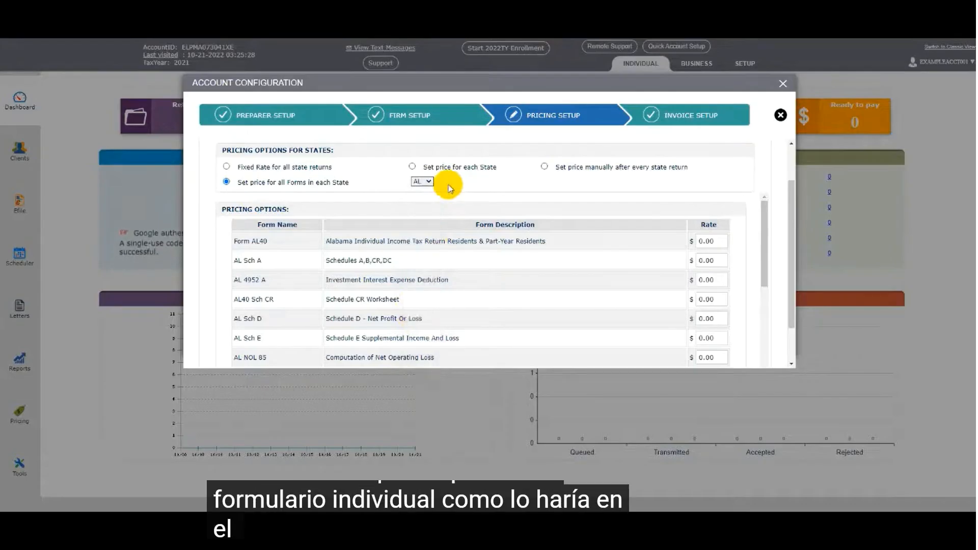
# Set state pricing to be set manually after every state return, save it, and continue to the discount settings.
pyautogui.click(544, 167)
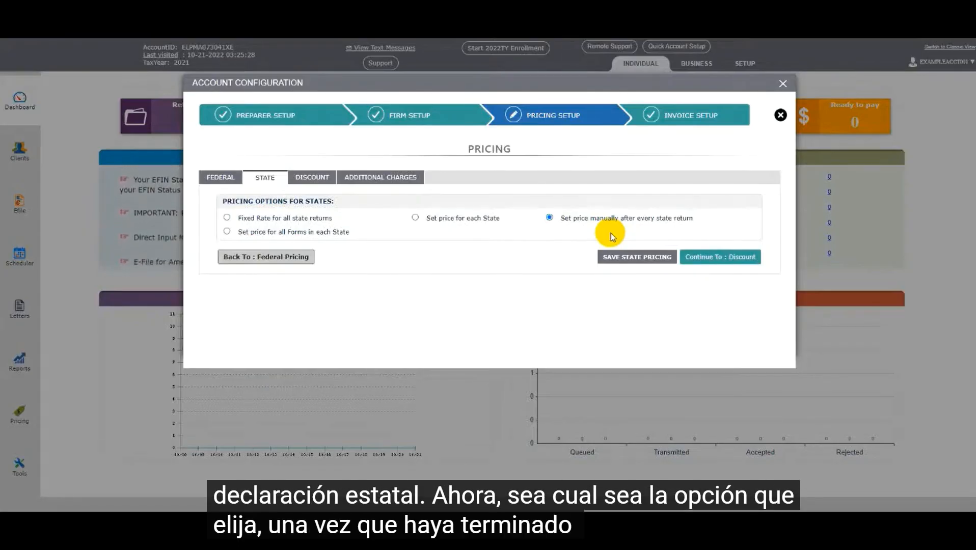
pyautogui.click(625, 258)
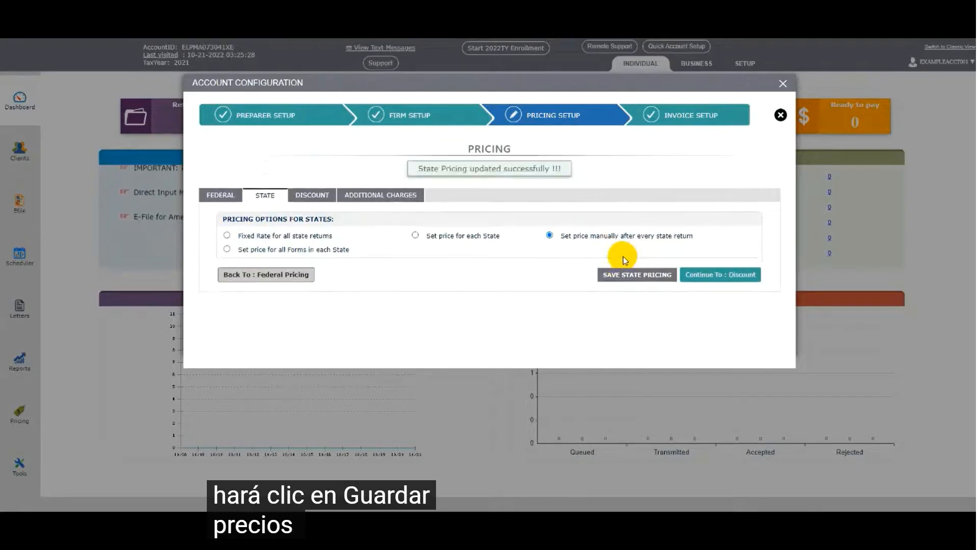
pyautogui.click(701, 279)
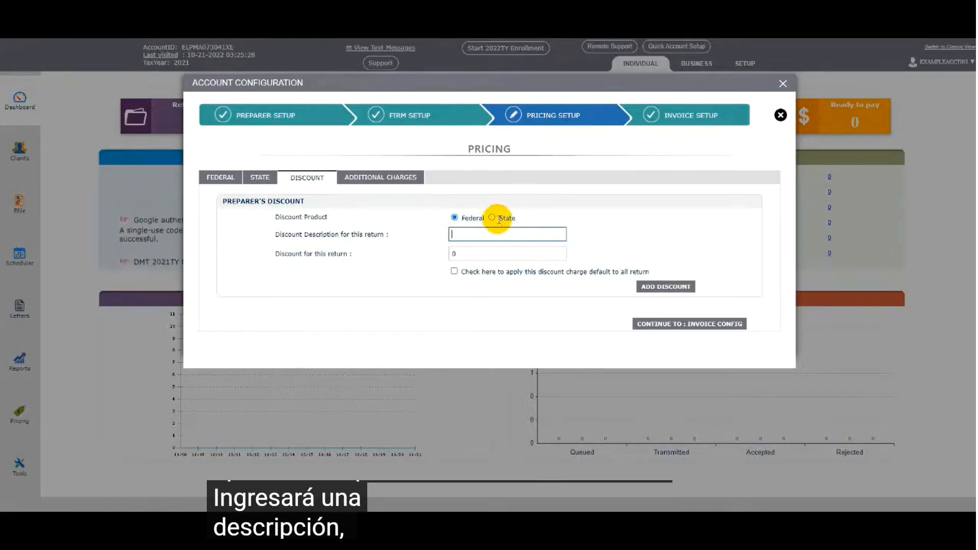
# Add a federal preparer's discount described as "Family" with an amount of $50, and review it in the discount summary.
pyautogui.write('Family')
pyautogui.press('Tab')
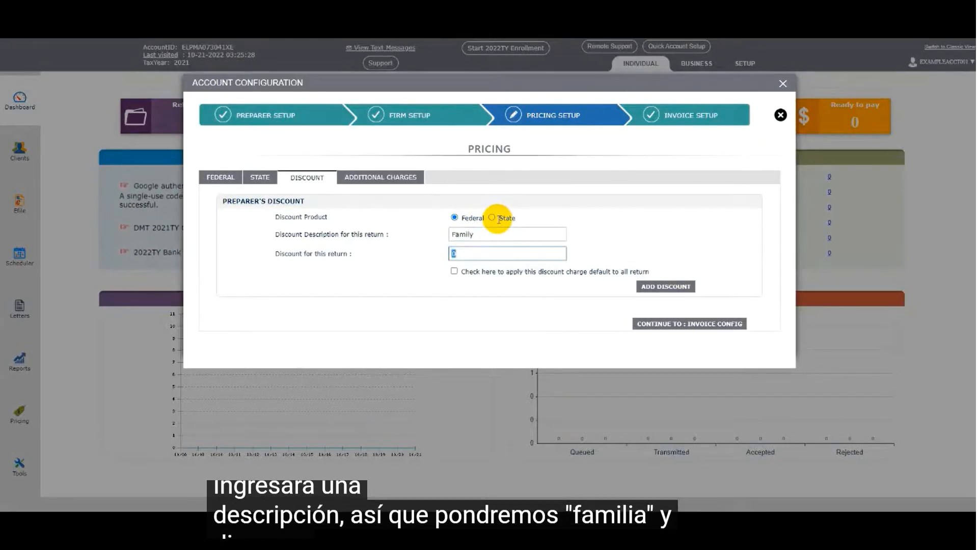
pyautogui.write('50')
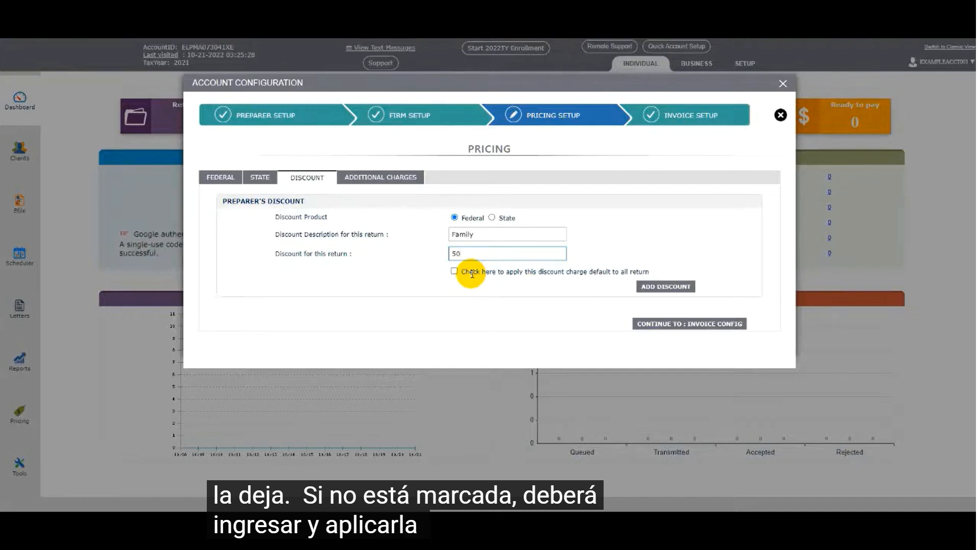
pyautogui.click(664, 288)
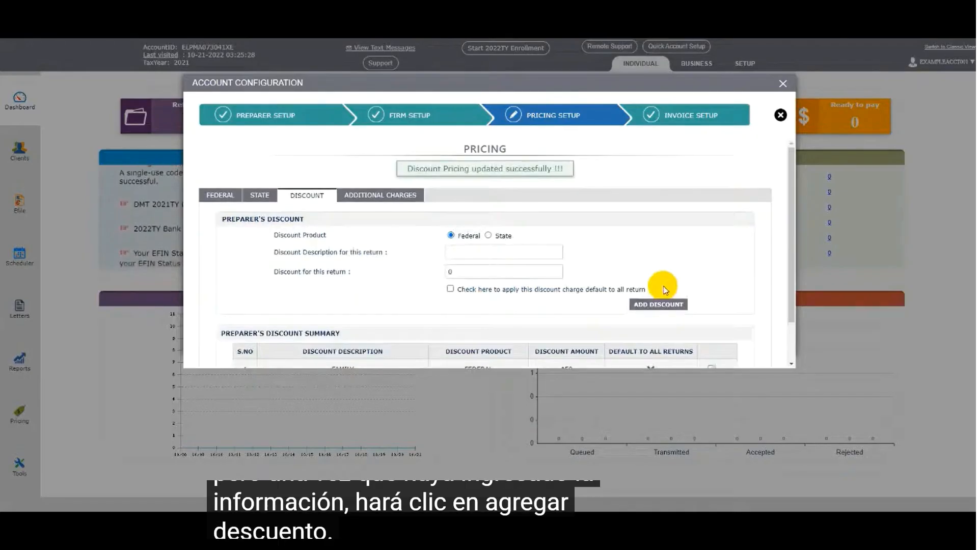
pyautogui.scroll(-2, 662, 289)
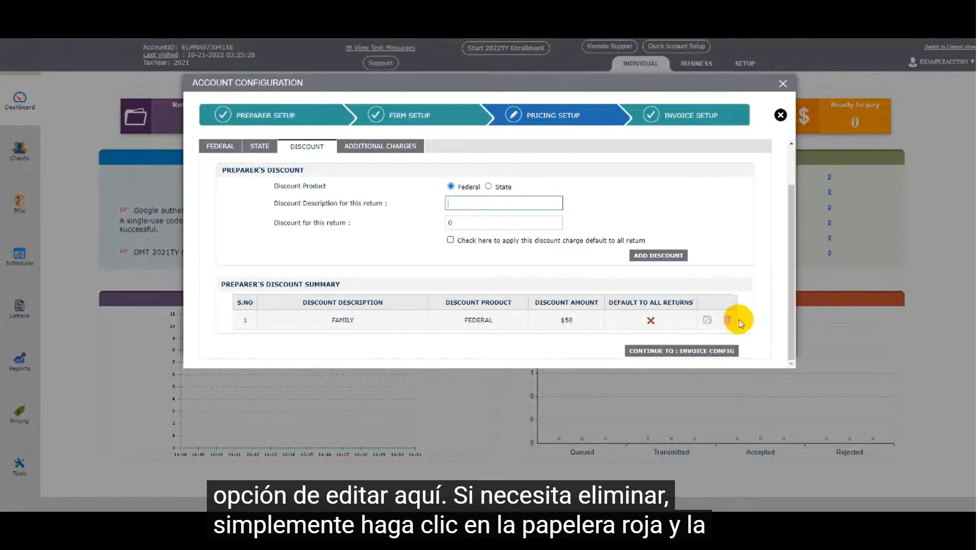
pyautogui.scroll(1, 752, 300)
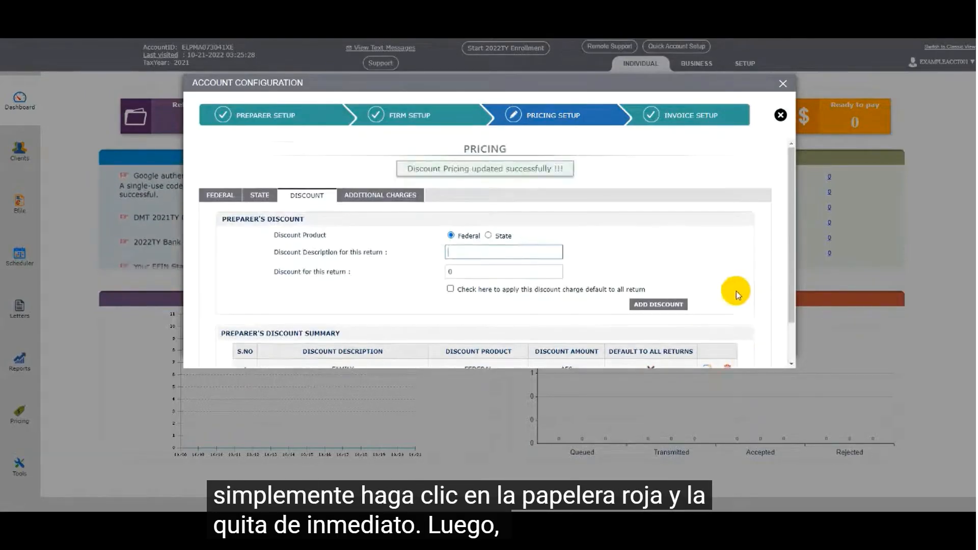
# Add a federal additional charge described as "Paper File" for $25, and continue to the invoice configuration.
pyautogui.click(388, 196)
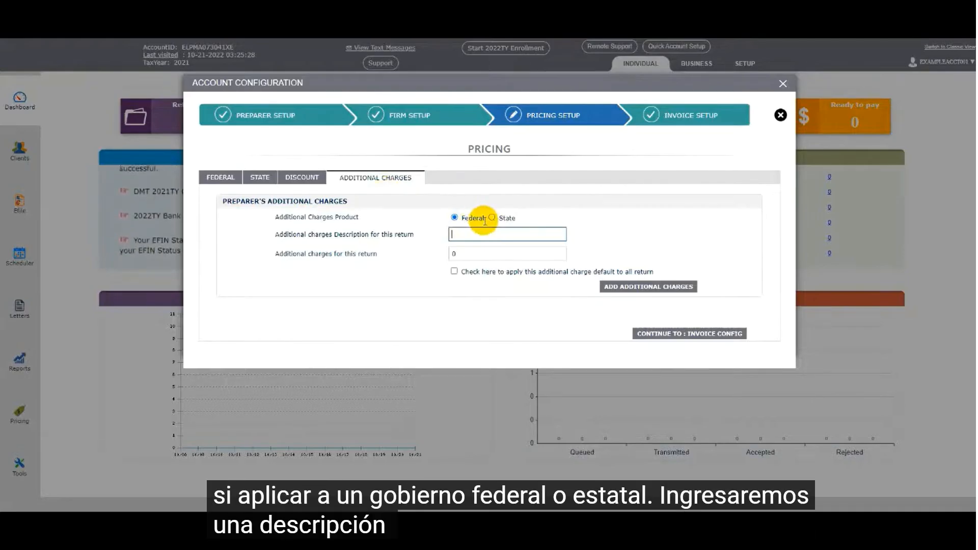
pyautogui.write('Paper File')
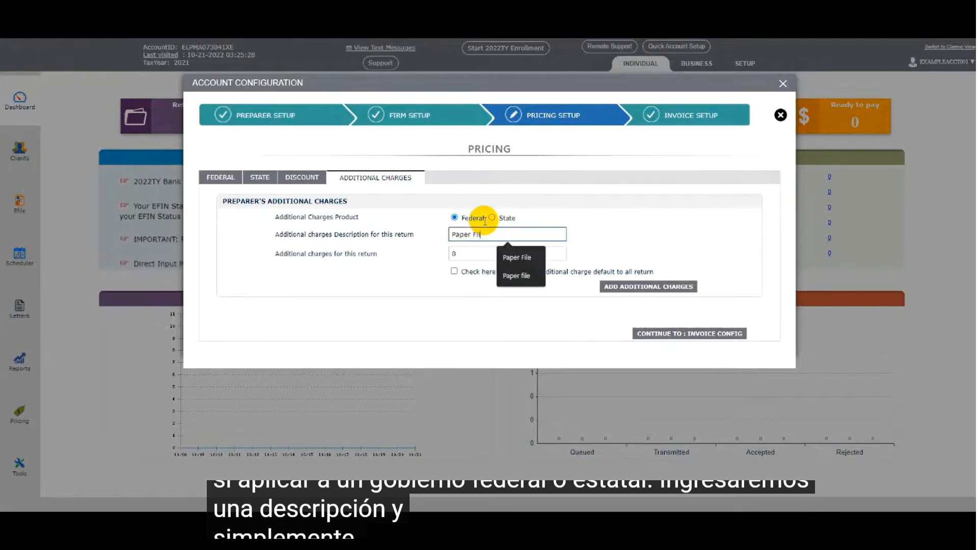
pyautogui.press('Tab')
pyautogui.write('25')
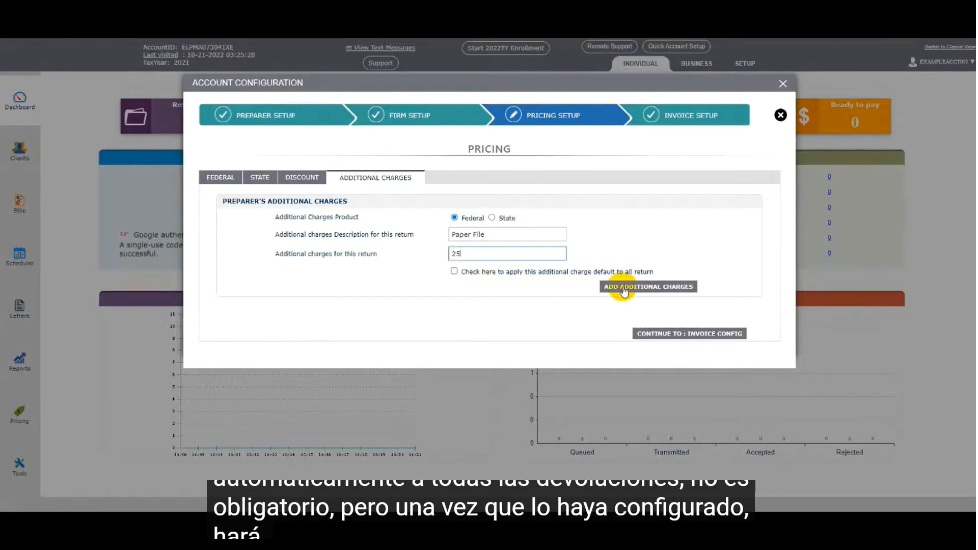
pyautogui.click(622, 288)
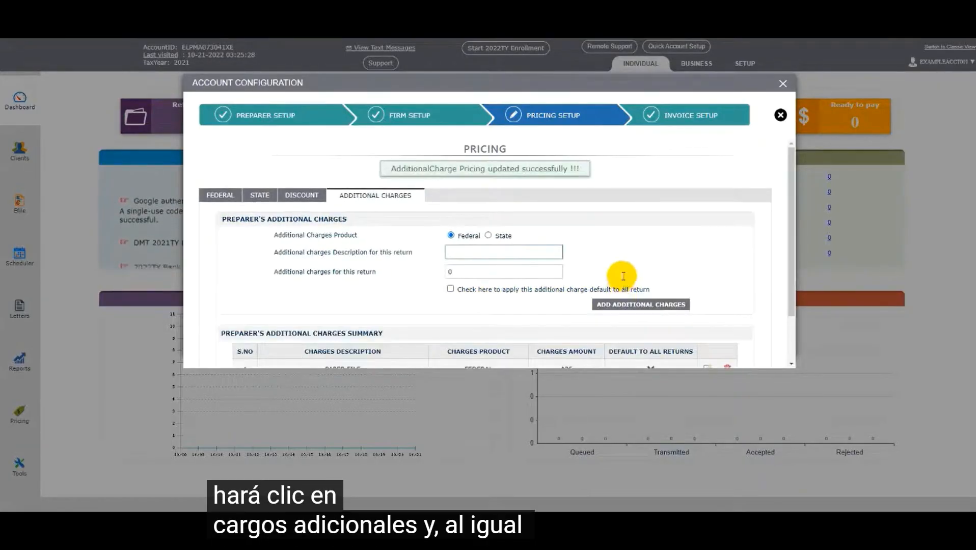
pyautogui.scroll(-1, 618, 273)
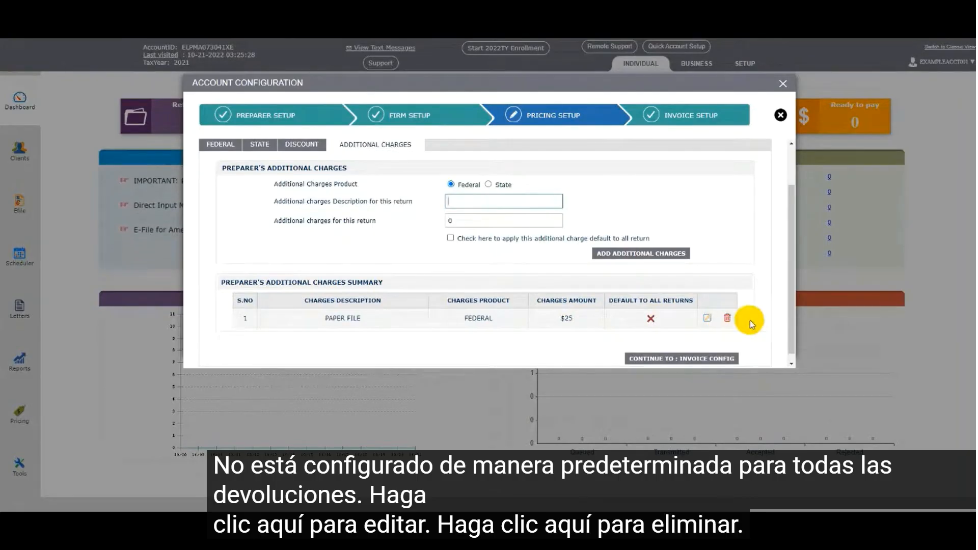
pyautogui.scroll(-1, 751, 324)
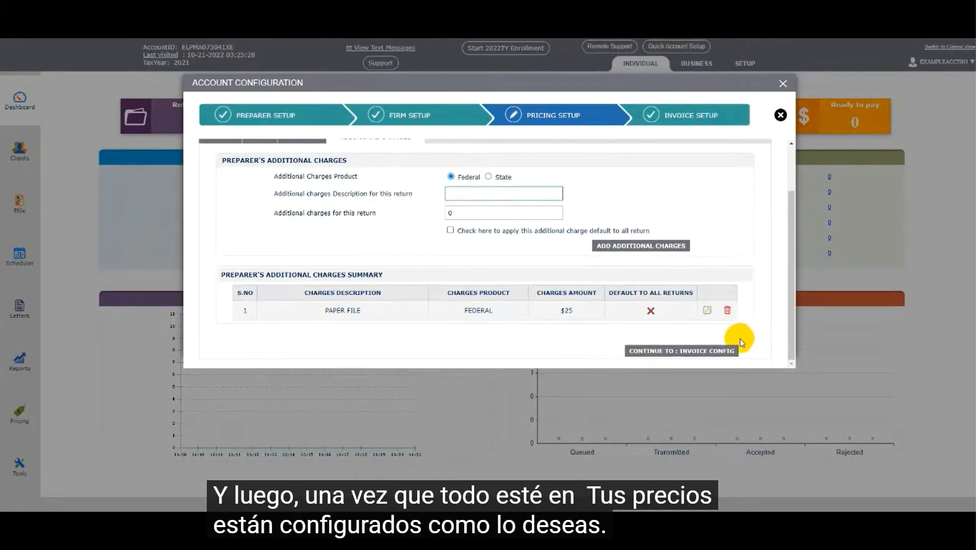
pyautogui.click(681, 351)
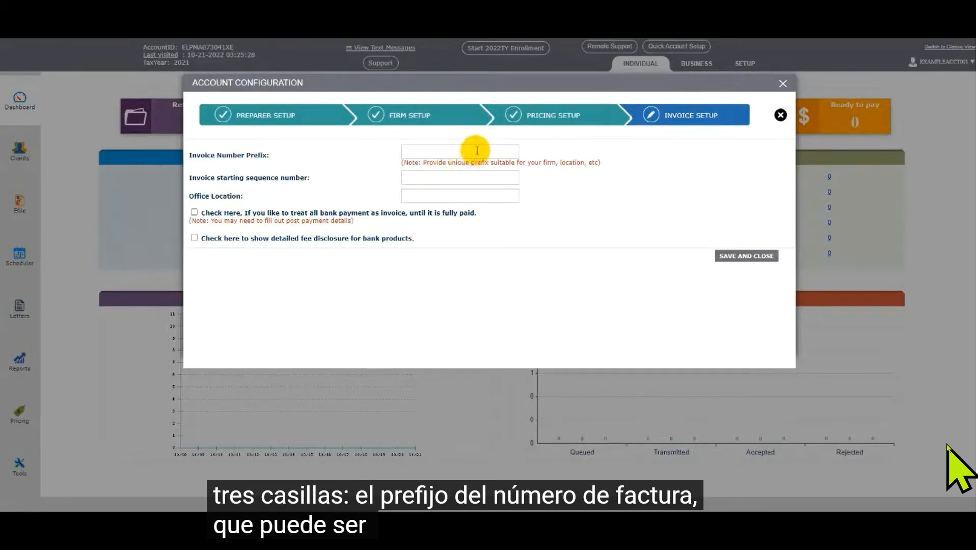
# Set the invoice number prefix to 2022, the starting sequence number to 0001 and the office location to Main.
pyautogui.click(479, 149)
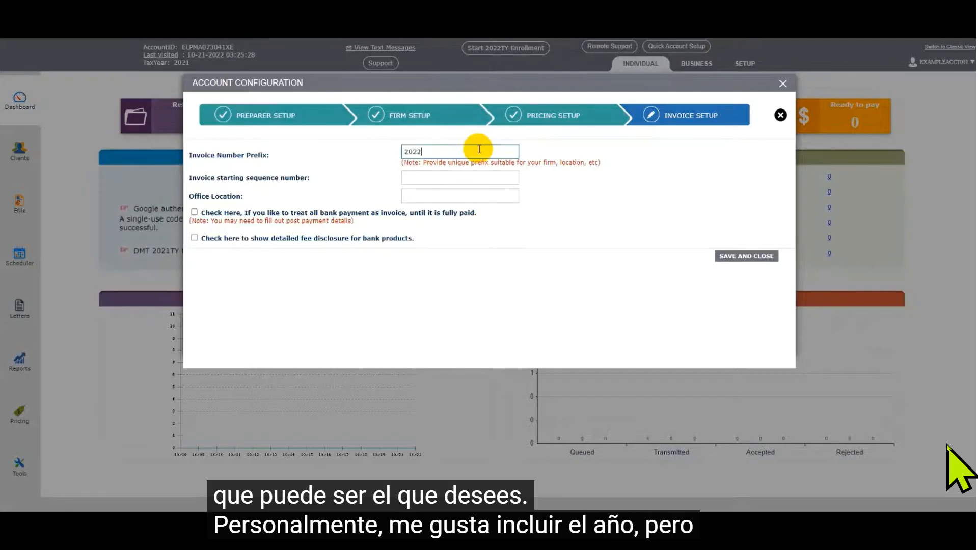
pyautogui.click(439, 176)
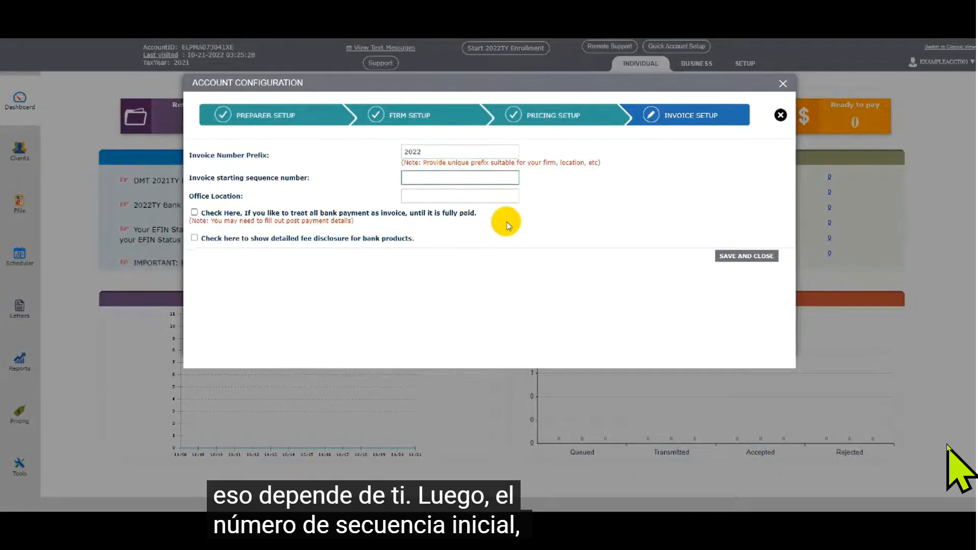
pyautogui.write('000')
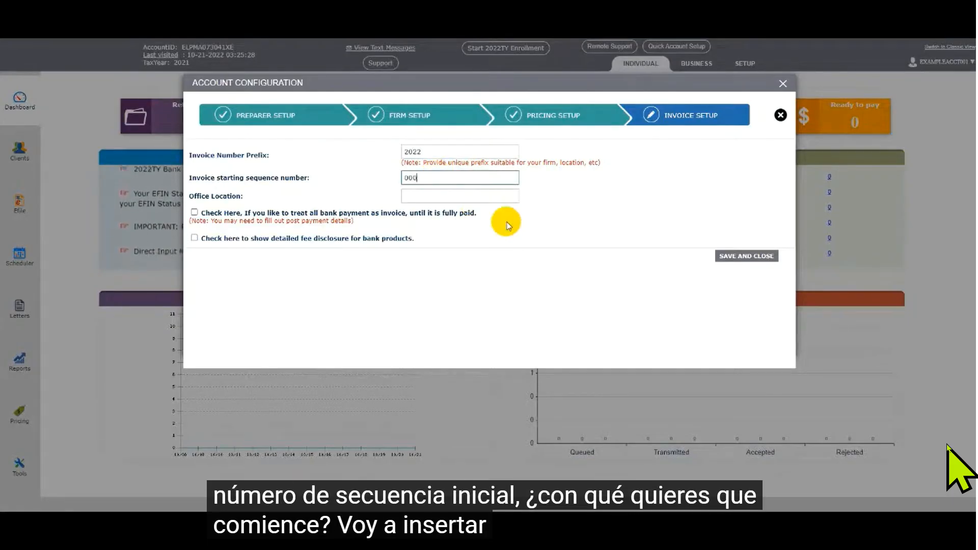
pyautogui.write('1')
pyautogui.click(498, 194)
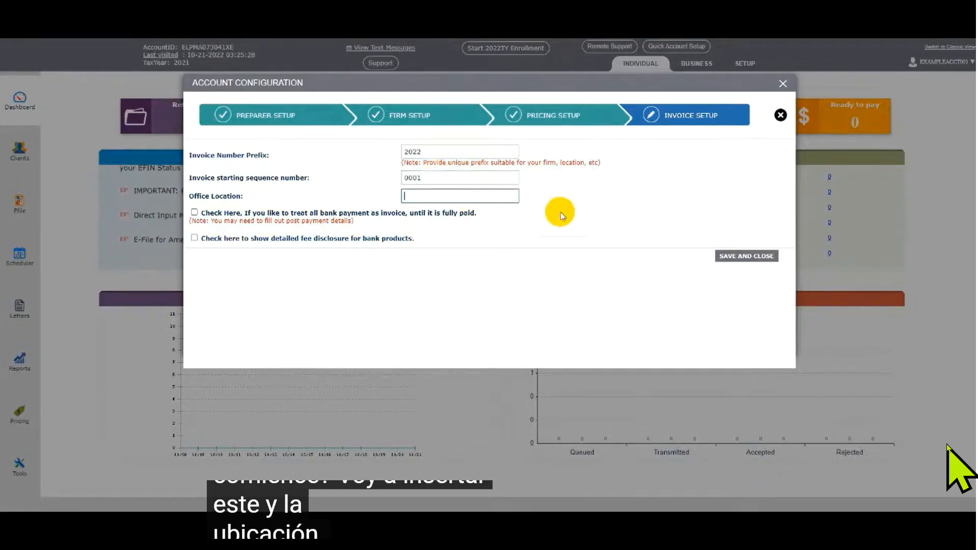
pyautogui.write('Main')
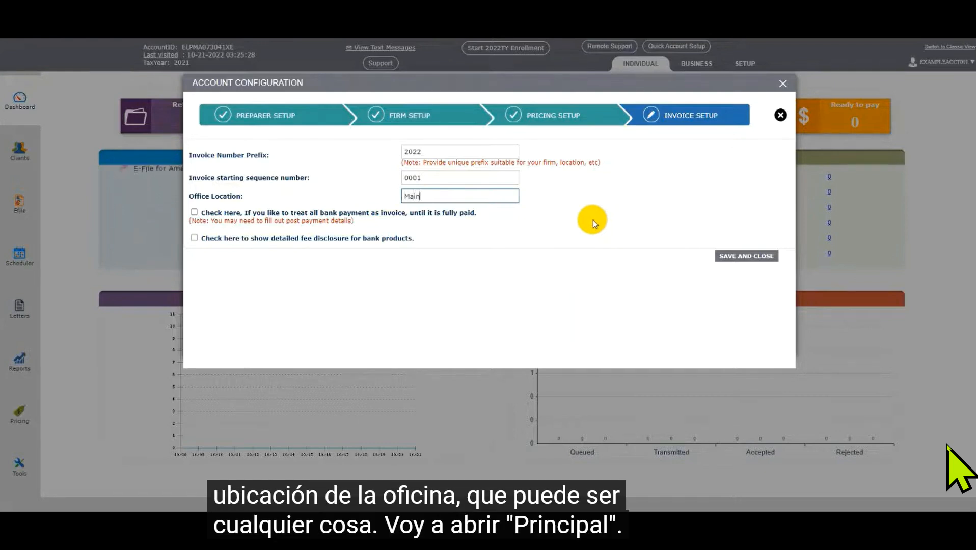
pyautogui.click(553, 264)
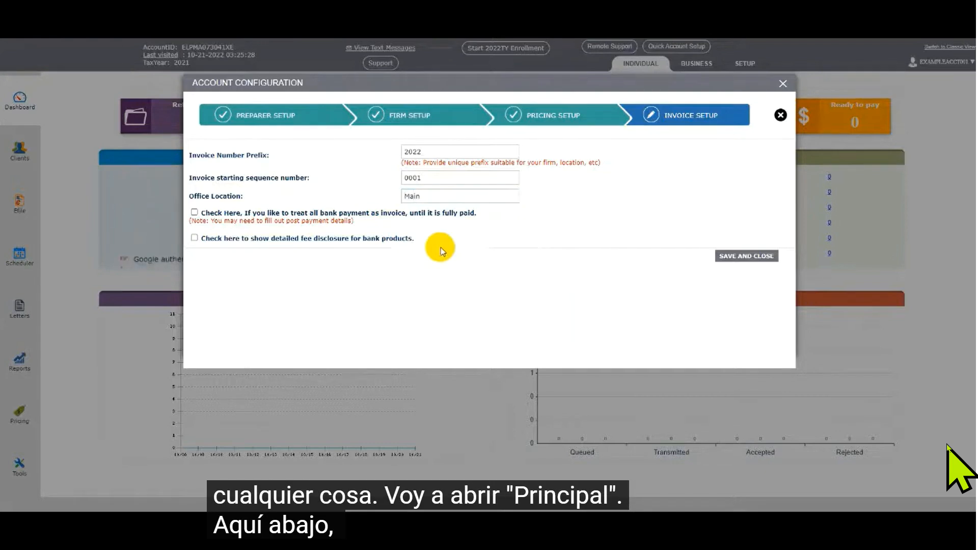